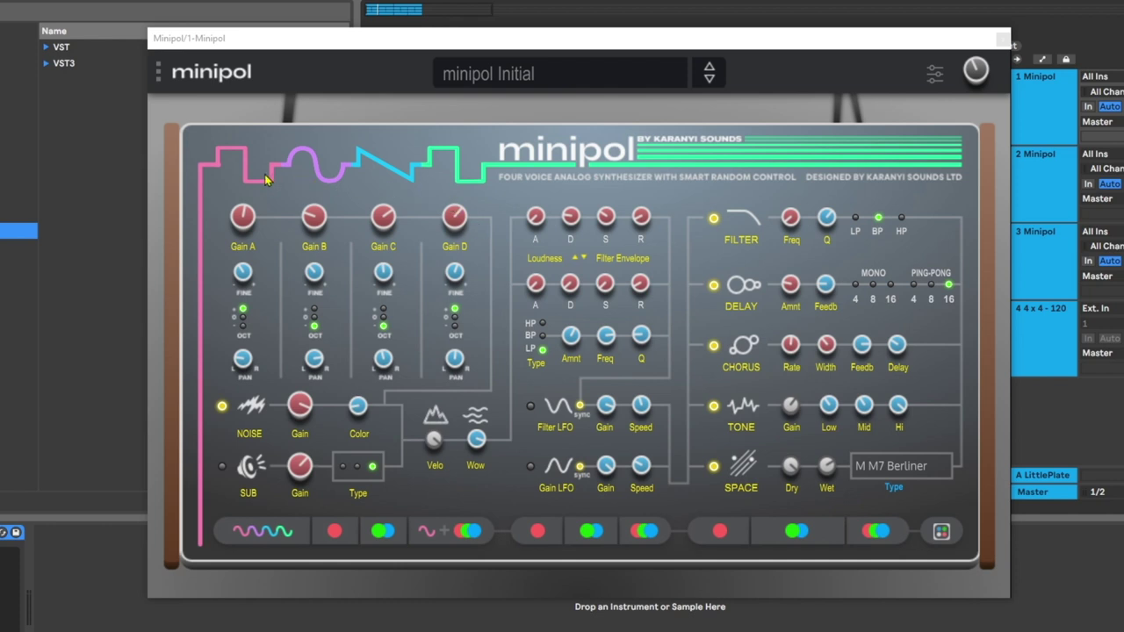
- Set oscillators B and C to their top octave and oscillator A to its lowest octave
left_click(458, 174)
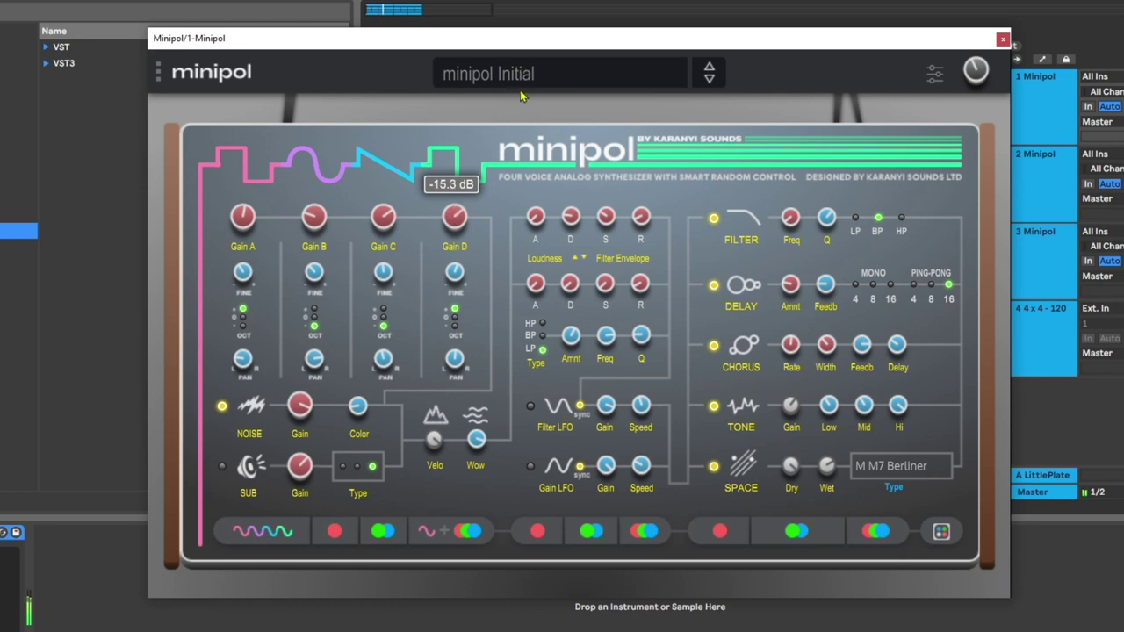
left_click(313, 309)
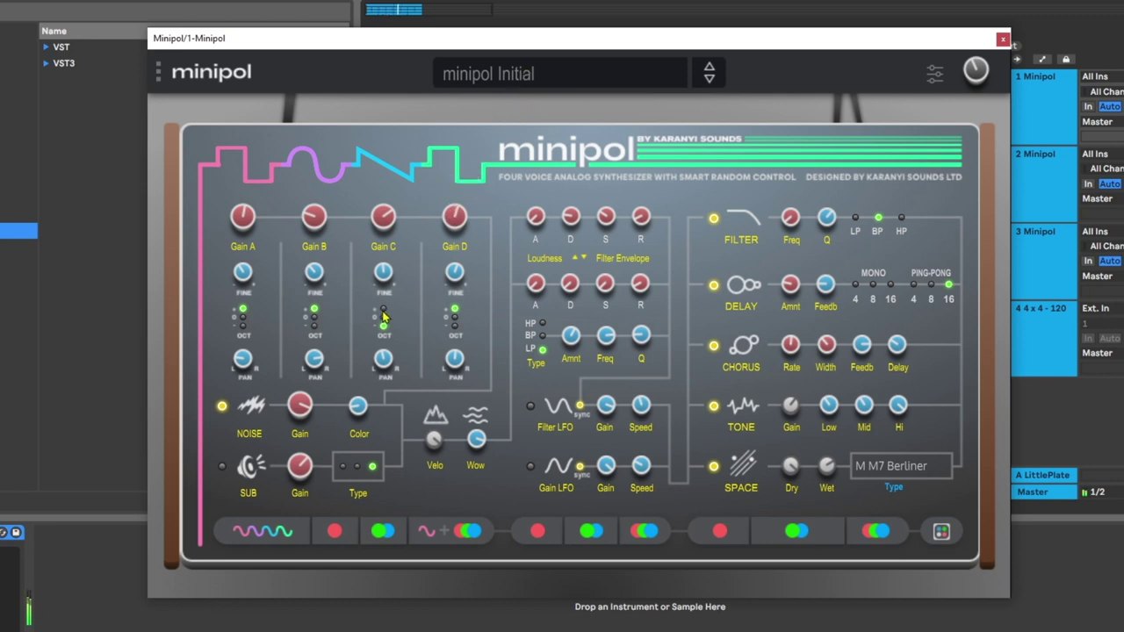
left_click(383, 309)
left_click(245, 327)
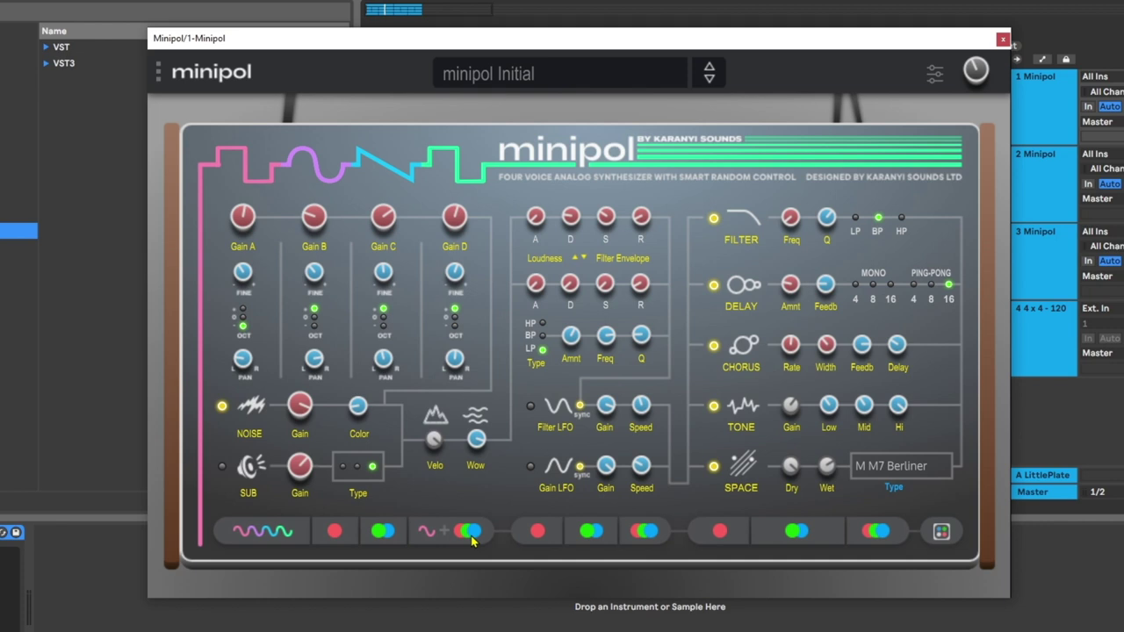
- Randomize the entire patch five times in a row
left_click(941, 533)
left_click(941, 533)
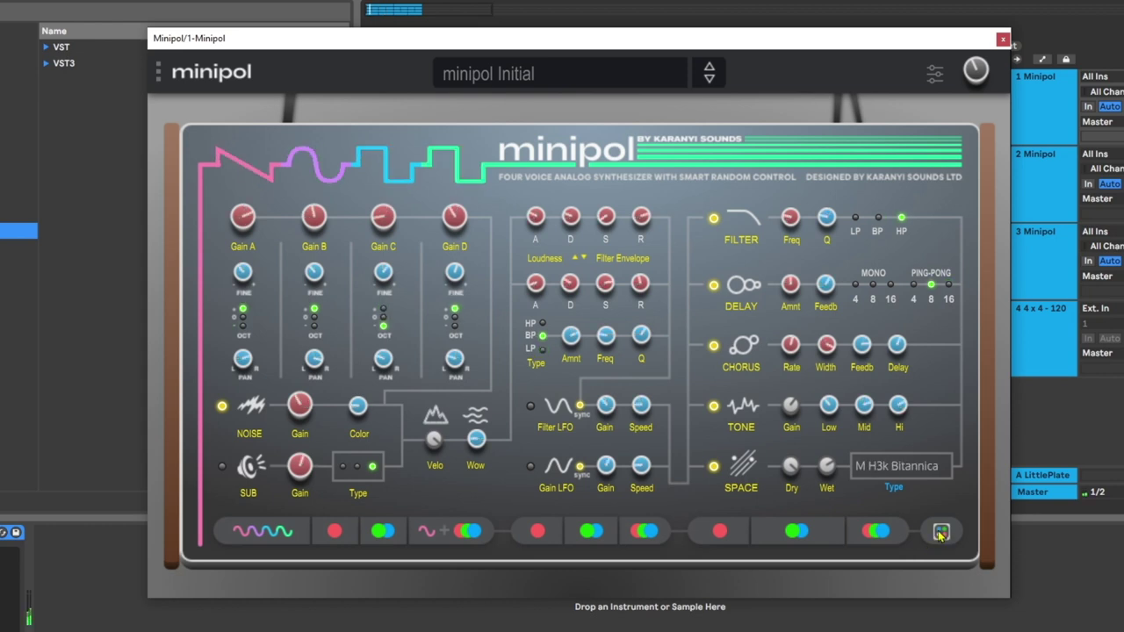
left_click(941, 533)
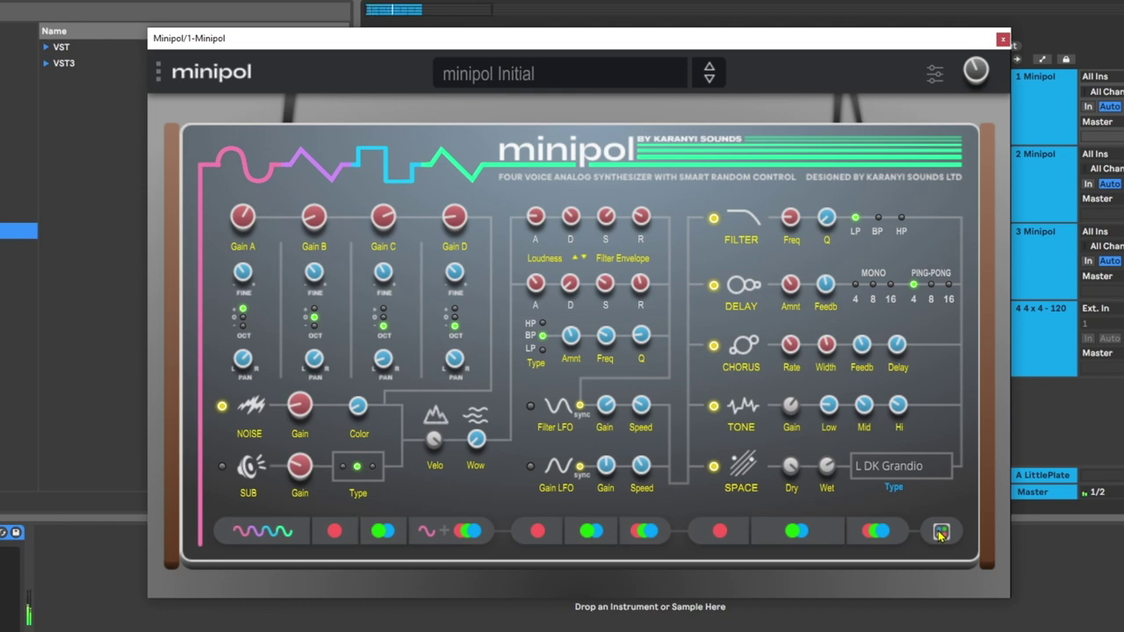
left_click(941, 533)
left_click(939, 533)
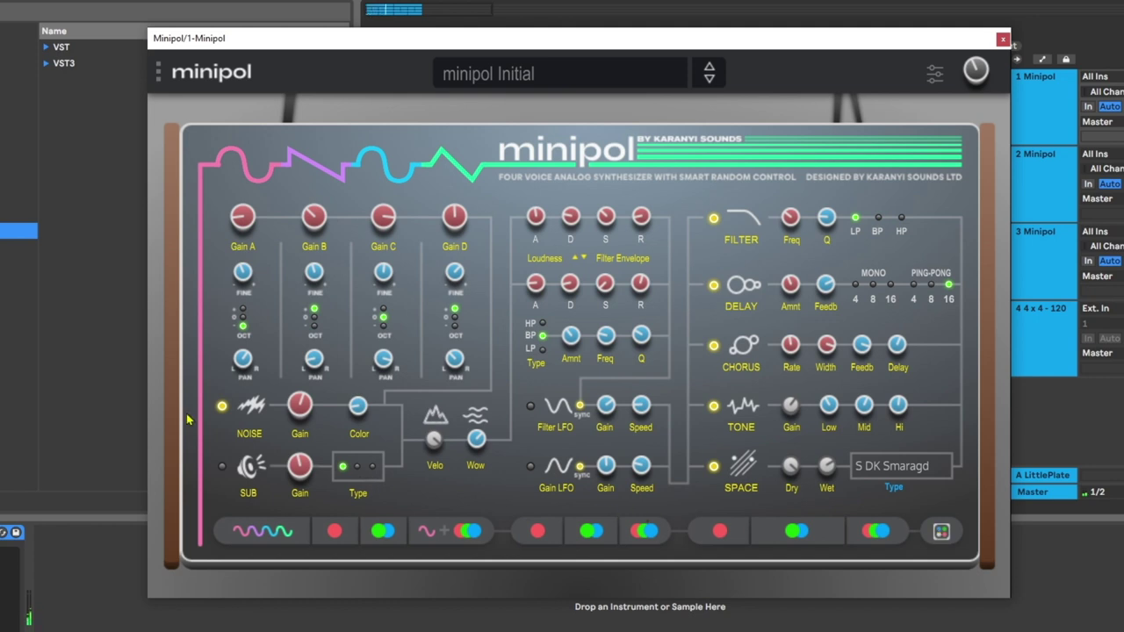
- Switch off the noise source, turn on the sub oscillator, and reroll the patch four more times
left_click(221, 407)
left_click(222, 466)
mouse_move(312, 467)
left_click(937, 532)
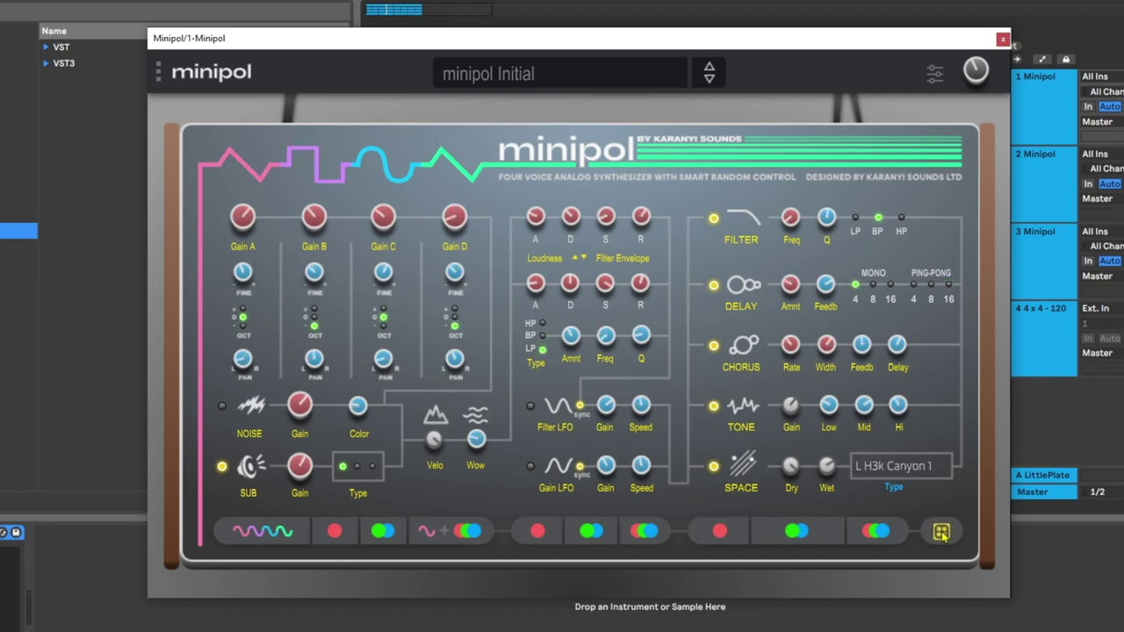
left_click(938, 531)
left_click(937, 532)
left_click(938, 532)
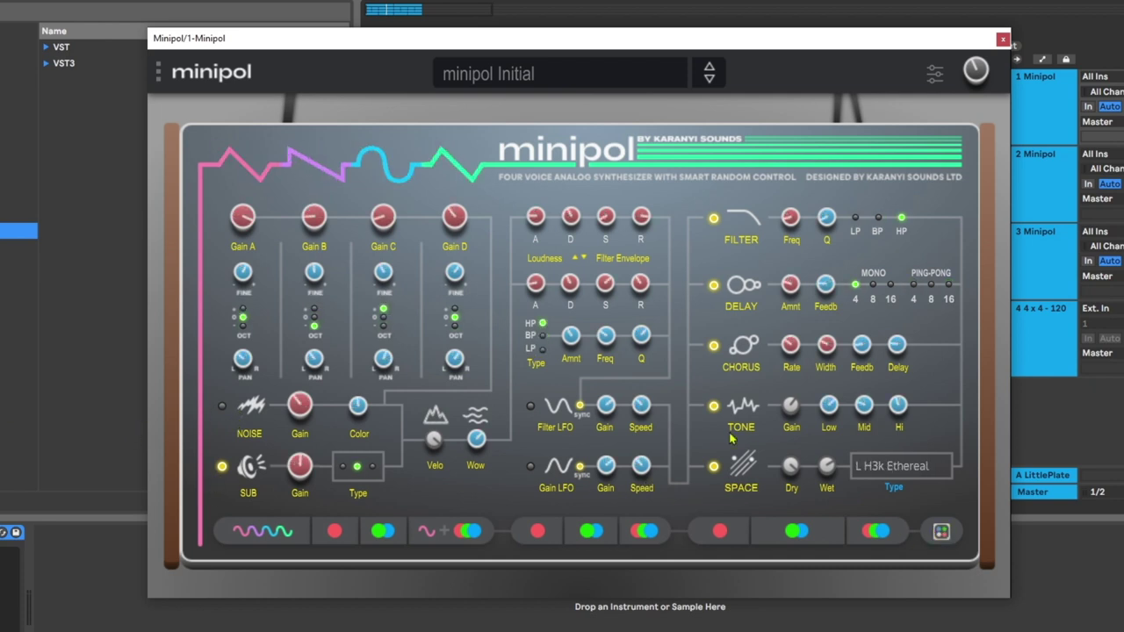
- Turn off the chorus and delay effects, then randomize the patch once more
left_click(713, 345)
left_click(711, 286)
left_click(942, 532)
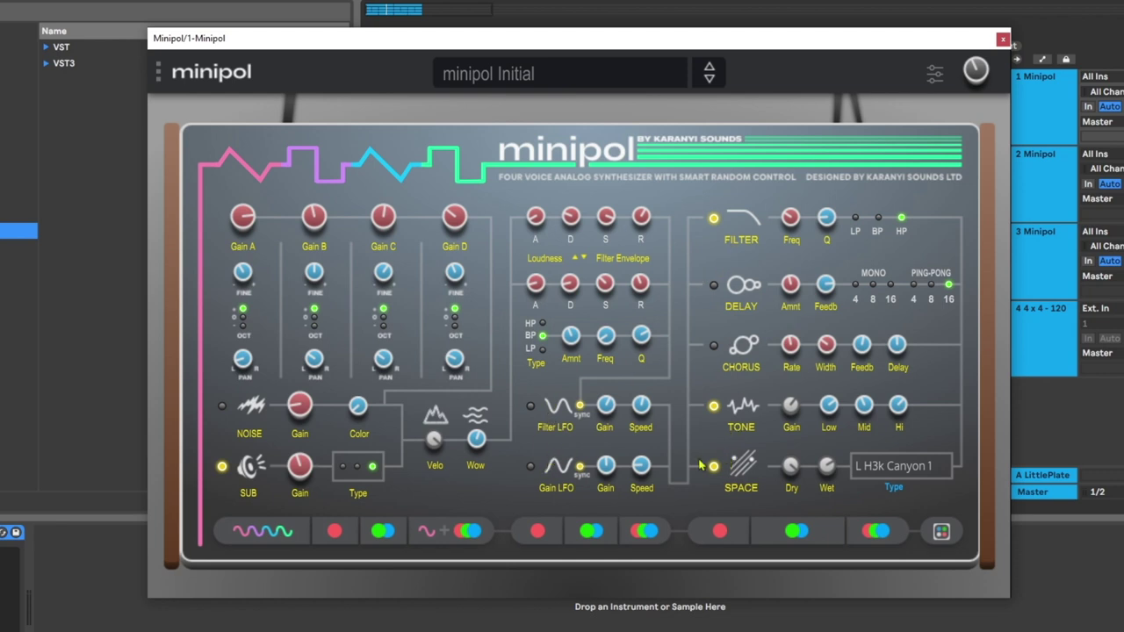
- Reroll the four oscillator waveforms twice to get zigzag, triangle and sine shapes
left_click(273, 544)
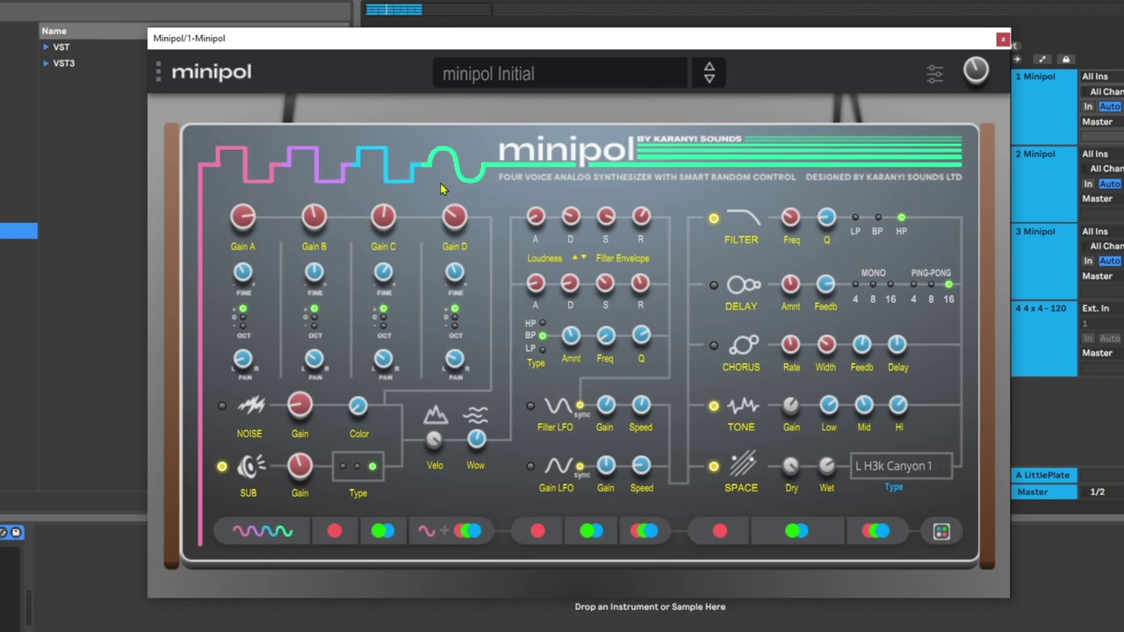
left_click(279, 537)
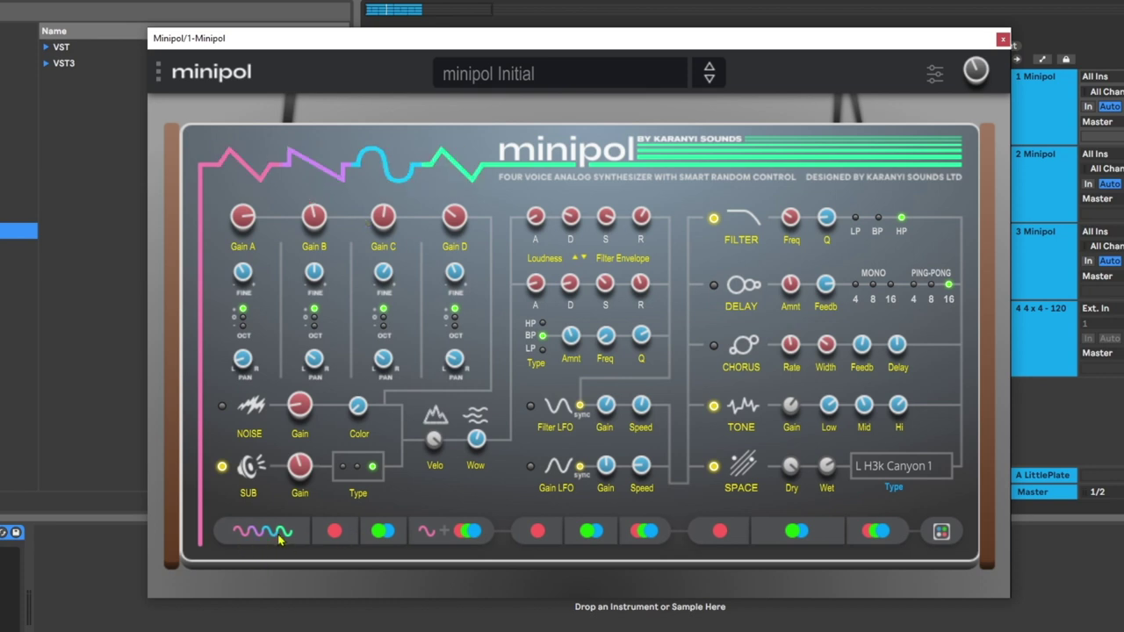
- Load DK Clown Wars from Factory Presets > Plucked & Shorts and close the preset browser
left_click(520, 79)
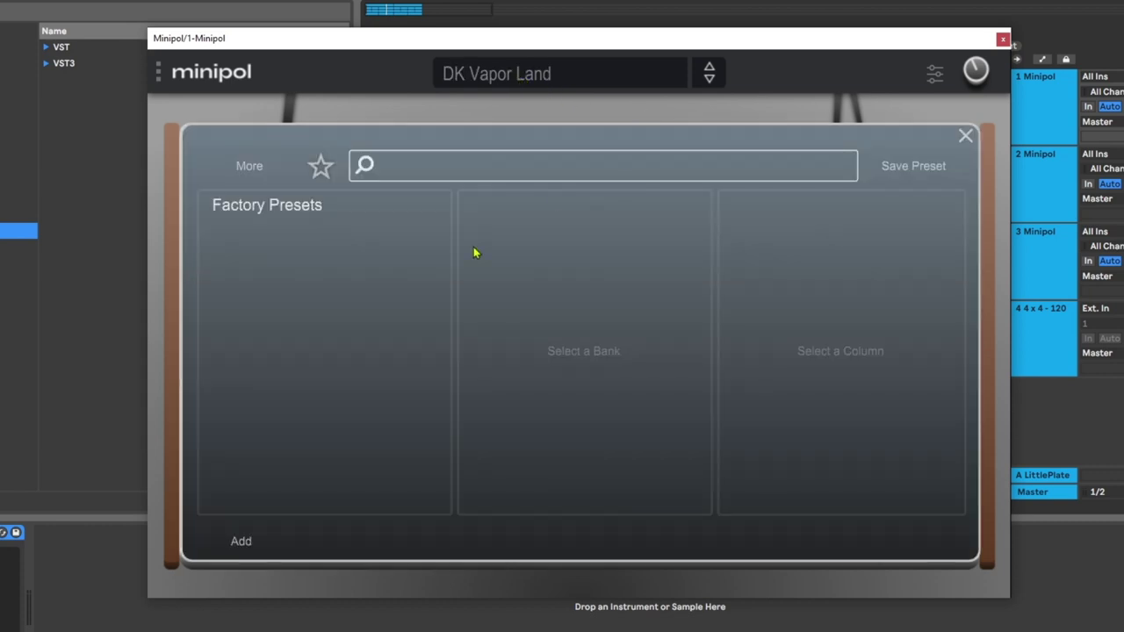
left_click(236, 211)
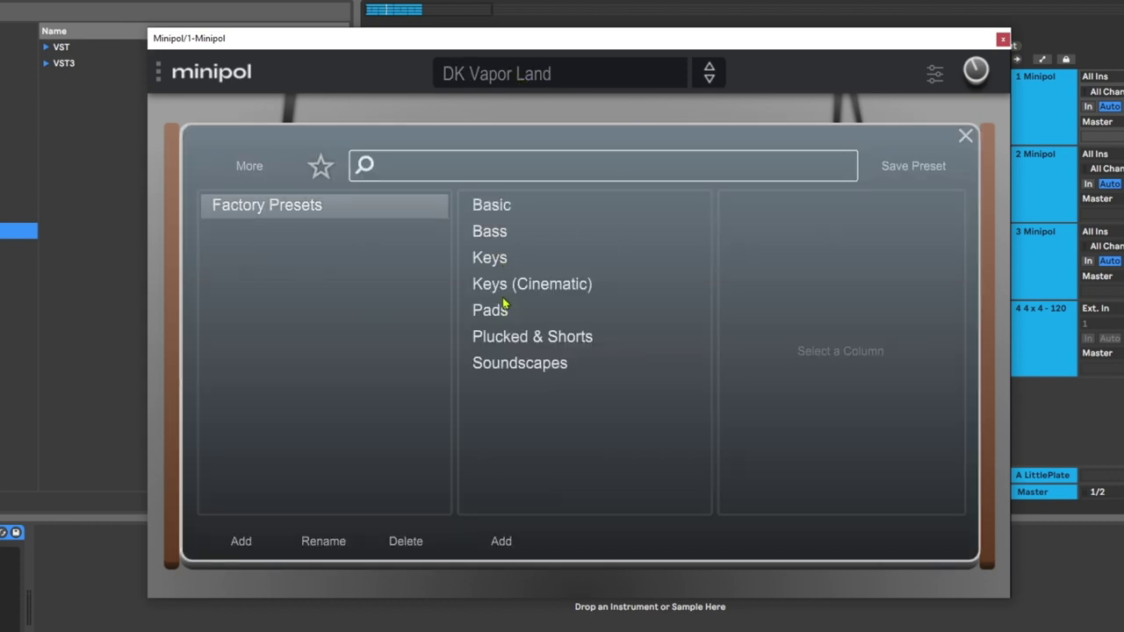
left_click(522, 337)
left_click(834, 312)
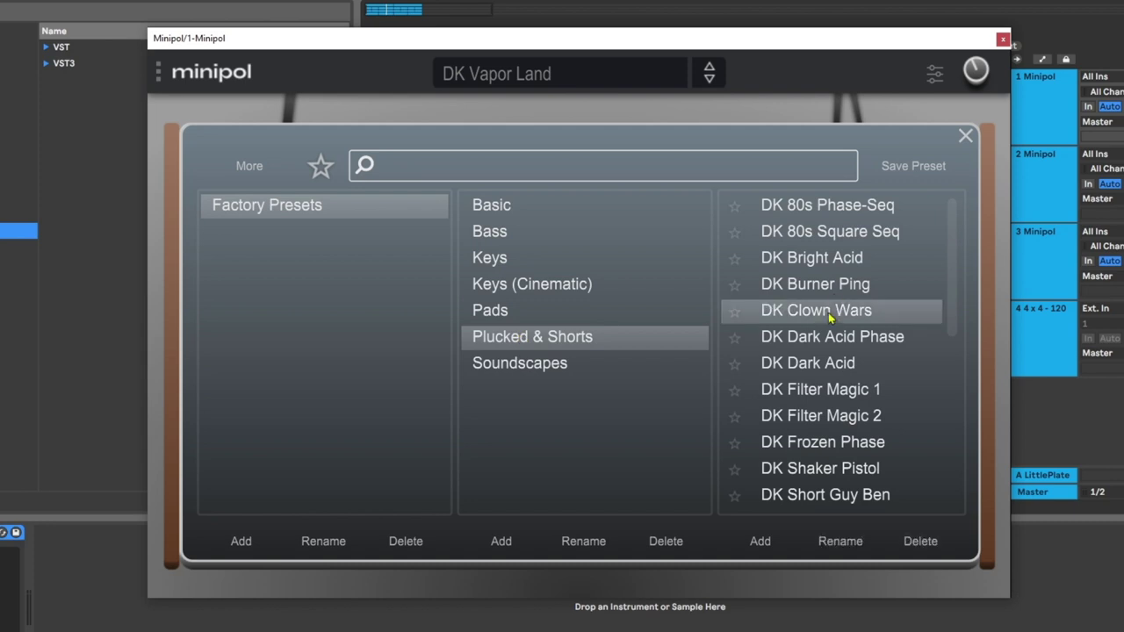
left_click(964, 136)
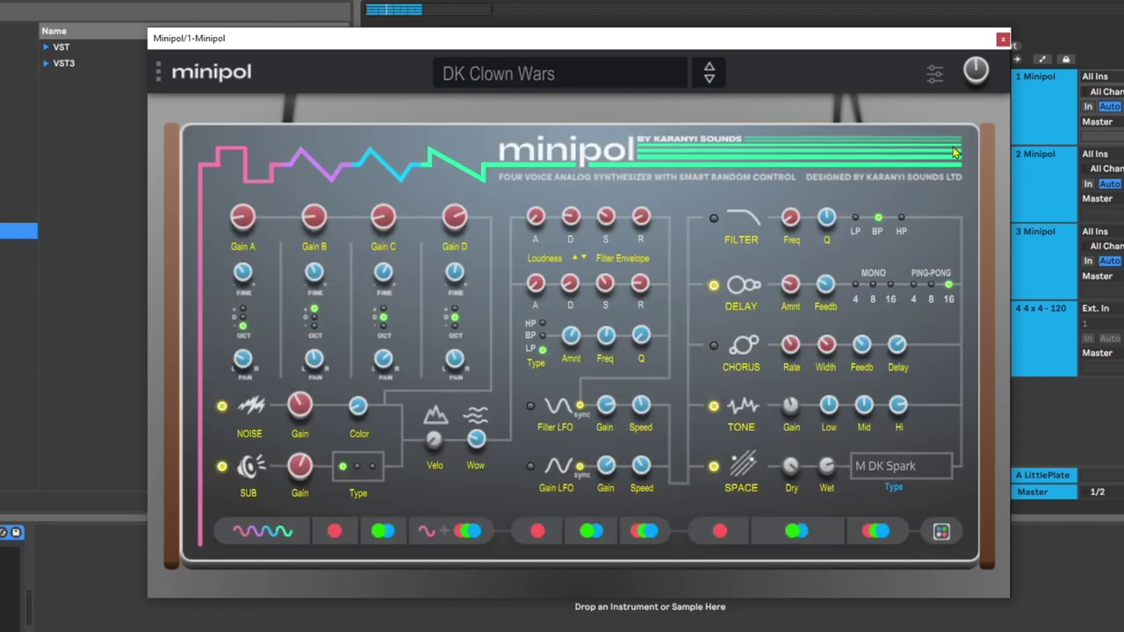
- Reroll the DK Clown Wars oscillator waveforms four times
left_click(274, 537)
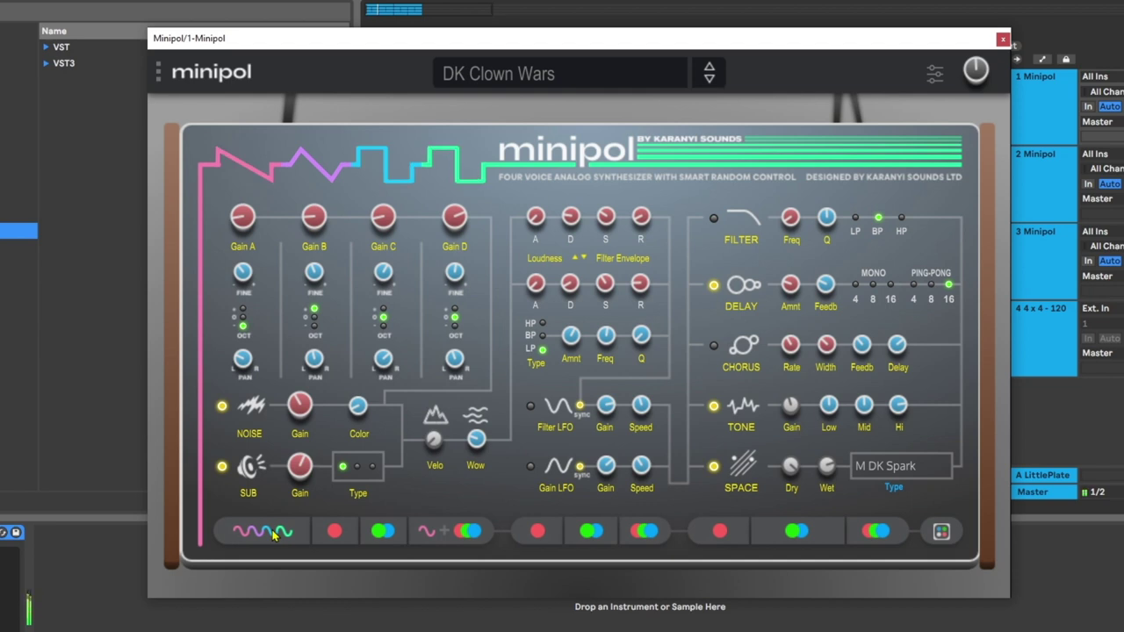
left_click(274, 537)
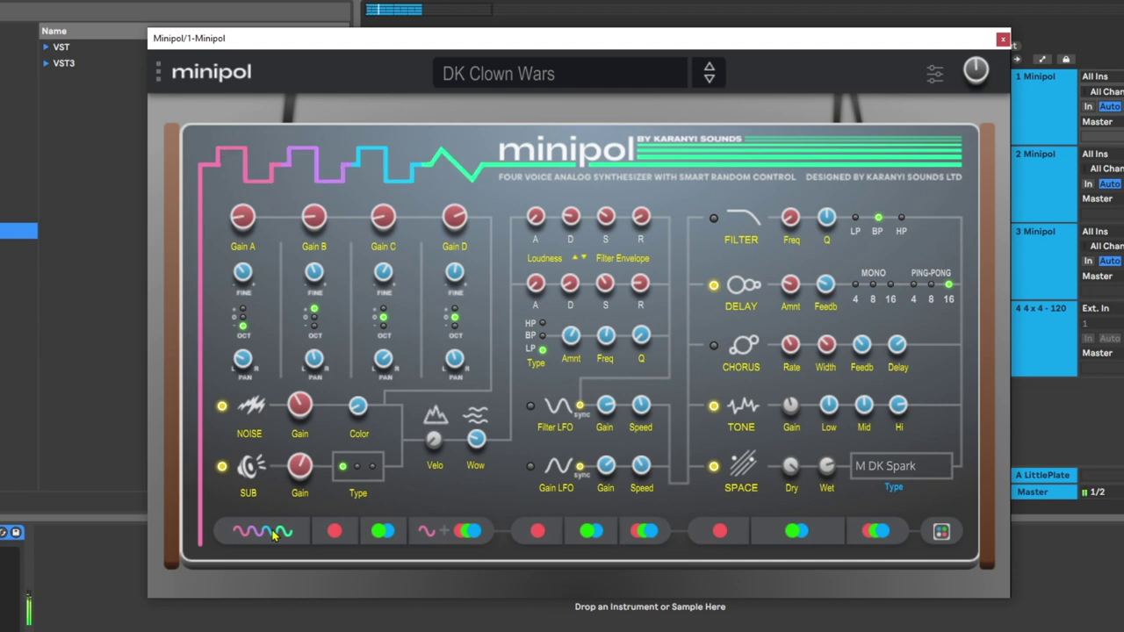
left_click(273, 536)
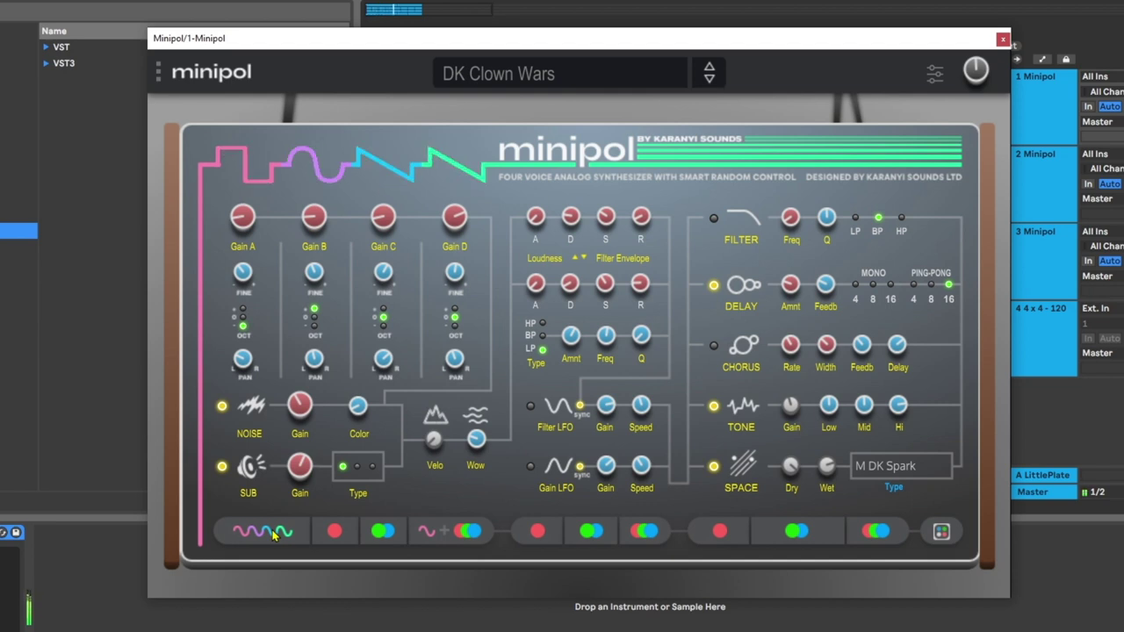
left_click(274, 535)
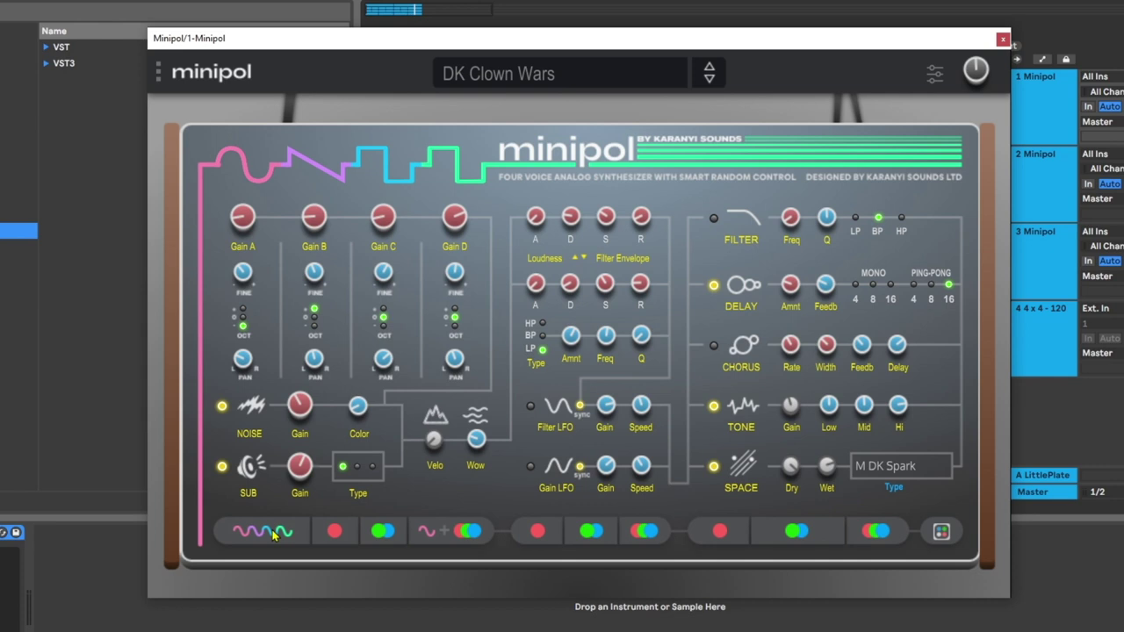
- Randomize the oscillator gain levels five times, then the octave settings twice
left_click(334, 532)
left_click(332, 537)
left_click(332, 537)
left_click(332, 537)
left_click(331, 537)
left_click(384, 531)
left_click(383, 531)
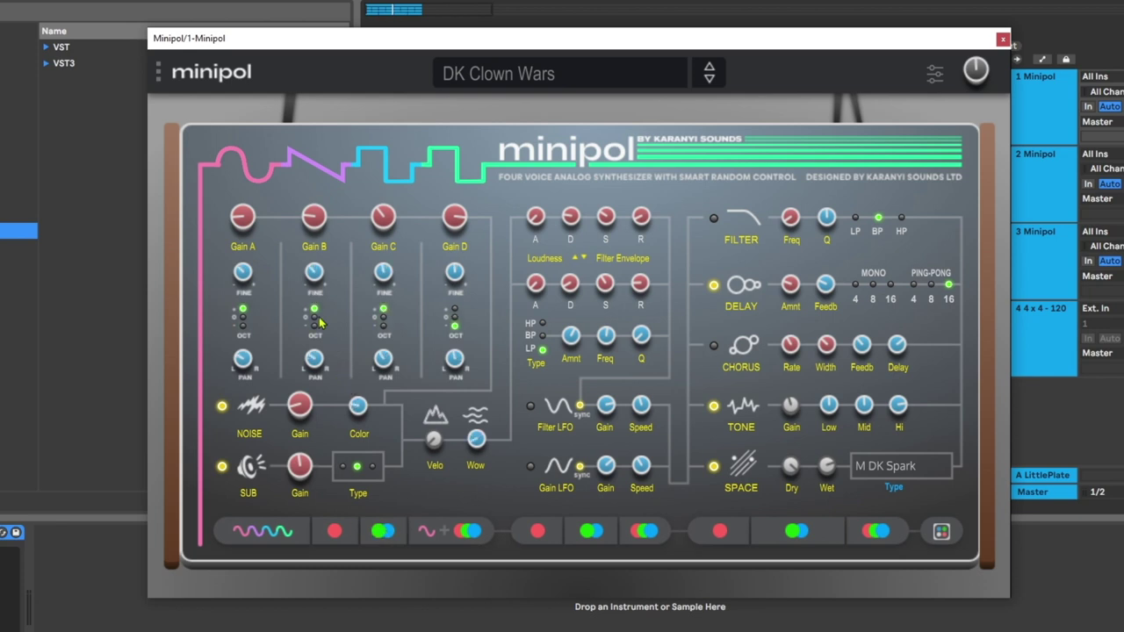
- Reroll the oscillator octaves, waveforms and combined wave-and-setting randomizers for a new variation
left_click(385, 533)
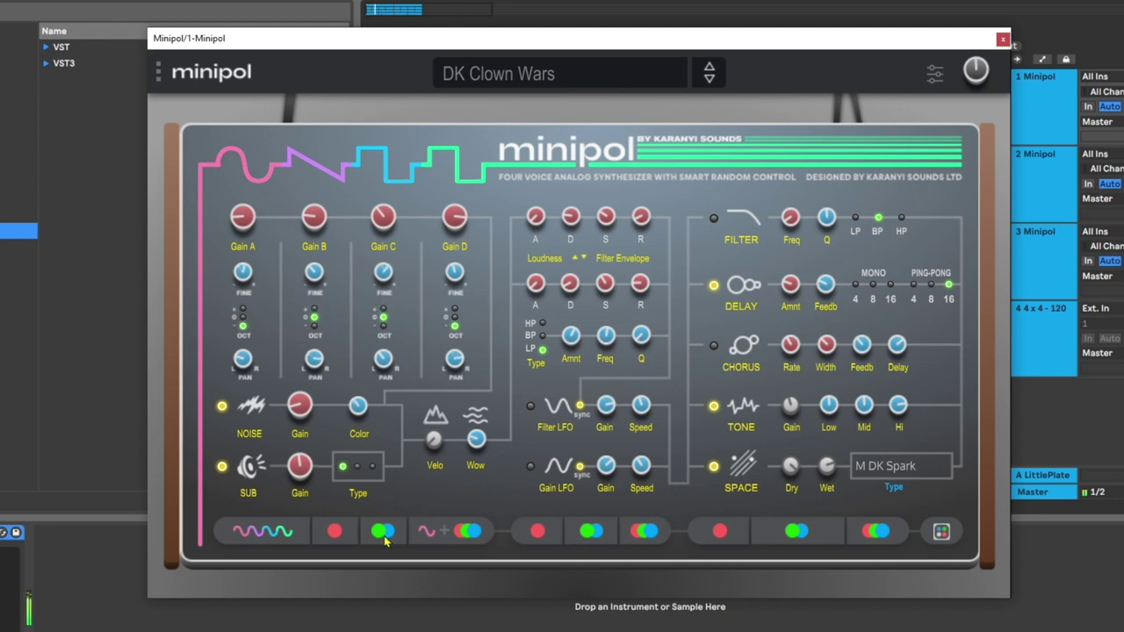
left_click(286, 532)
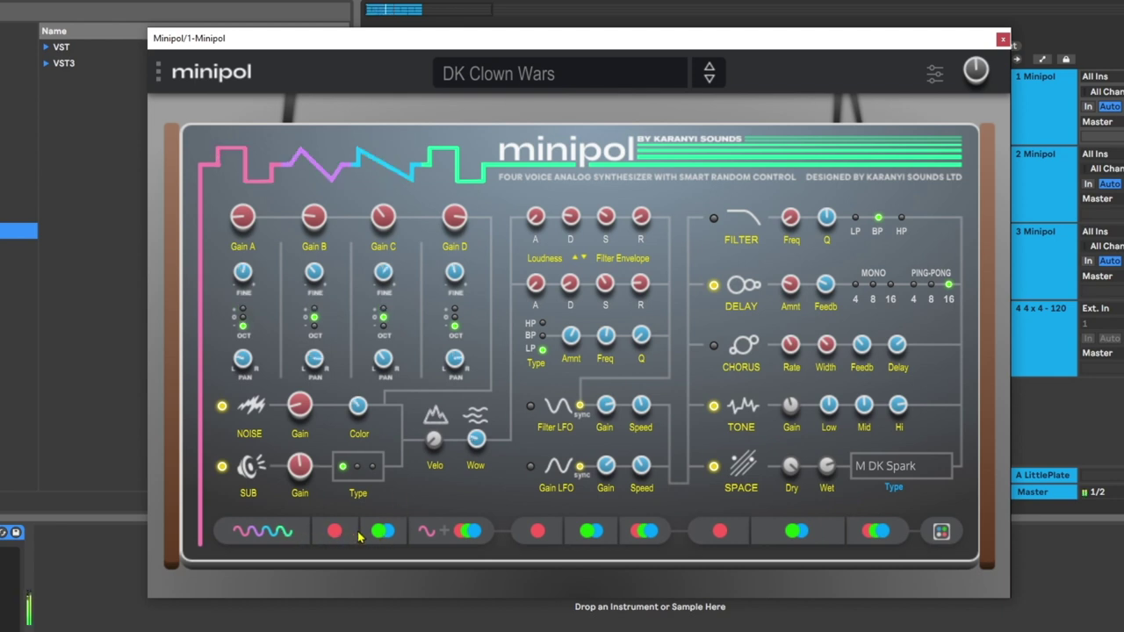
left_click(382, 536)
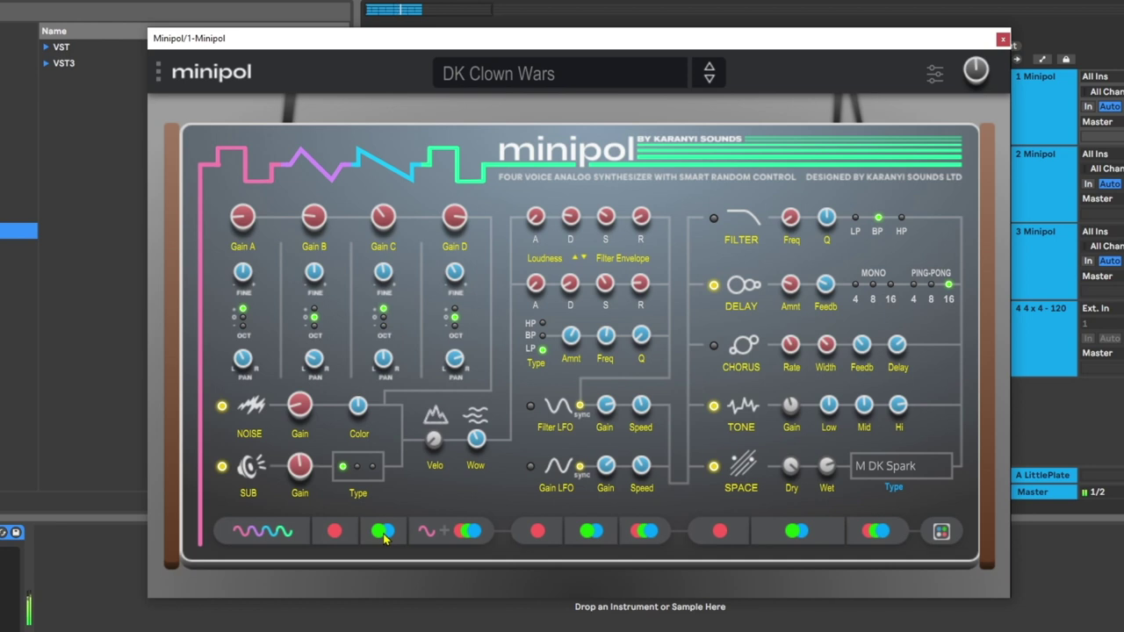
left_click(384, 534)
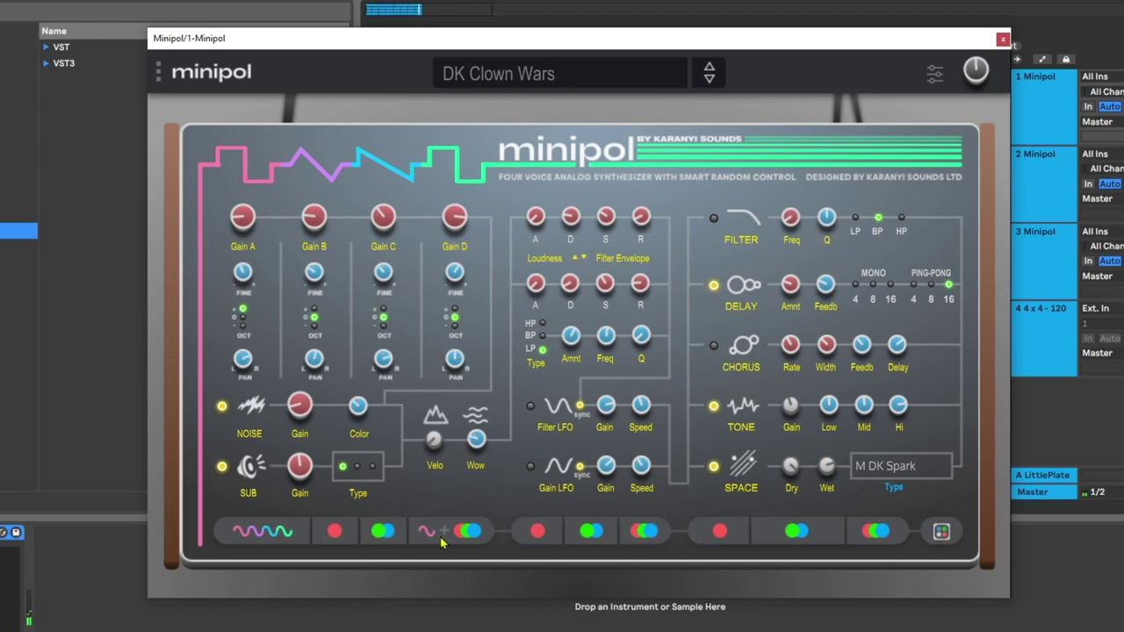
left_click(469, 533)
left_click(469, 534)
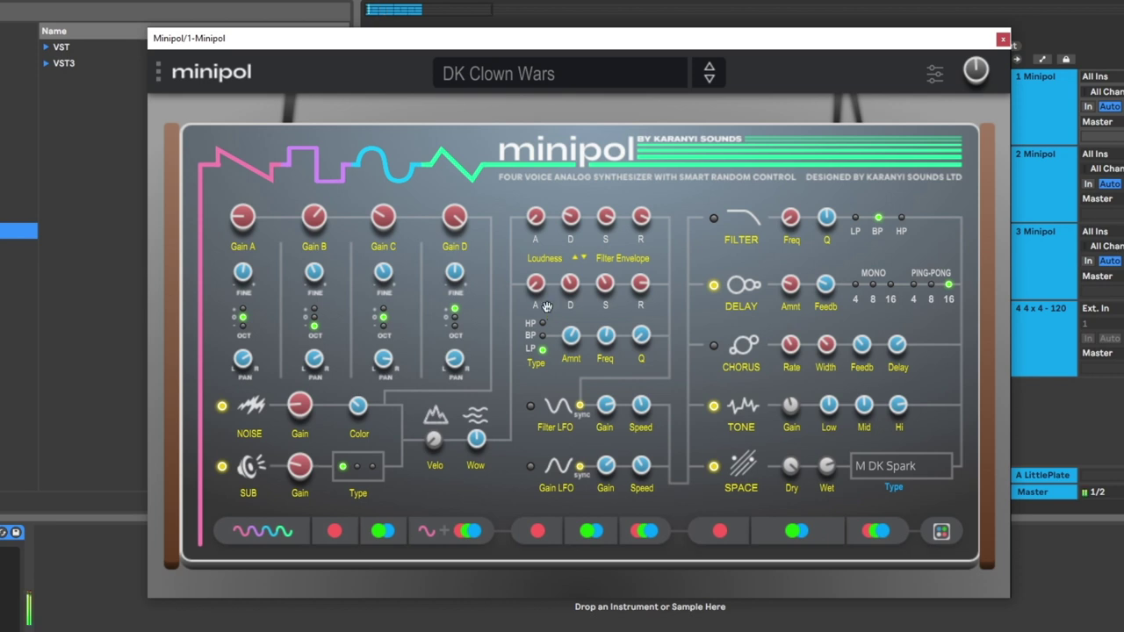
- Randomize the filter envelope settings four times
left_click(600, 532)
left_click(604, 539)
left_click(604, 538)
left_click(604, 538)
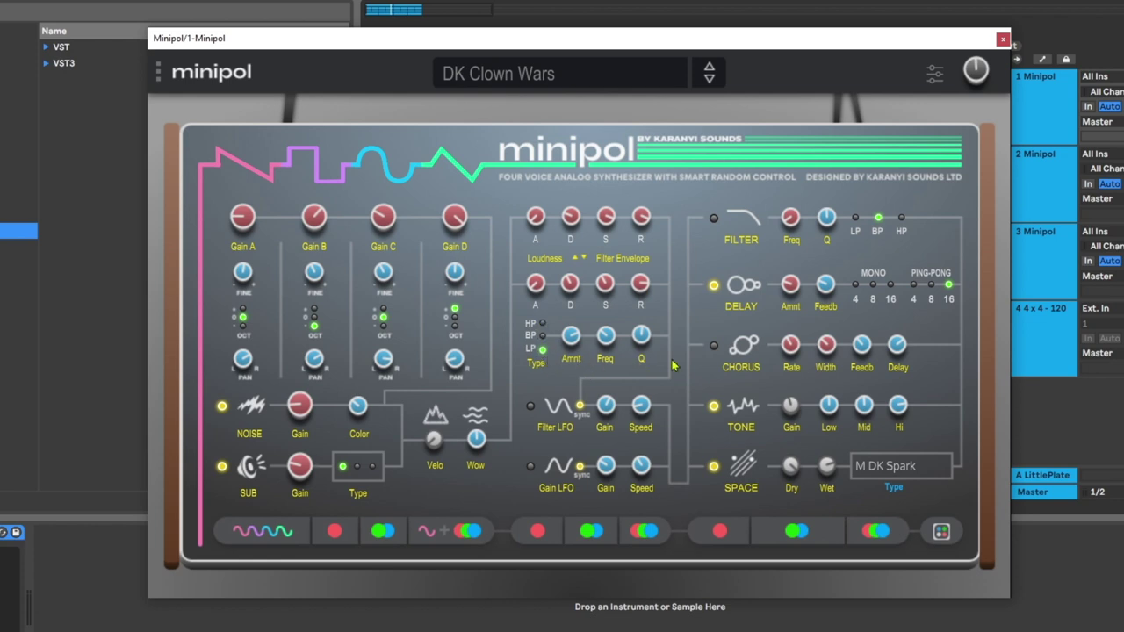
- Toggle the Filter LFO on and off, reroll the filter to BP, then reroll waveforms and sub type
left_click(530, 406)
left_click(530, 405)
left_click(646, 531)
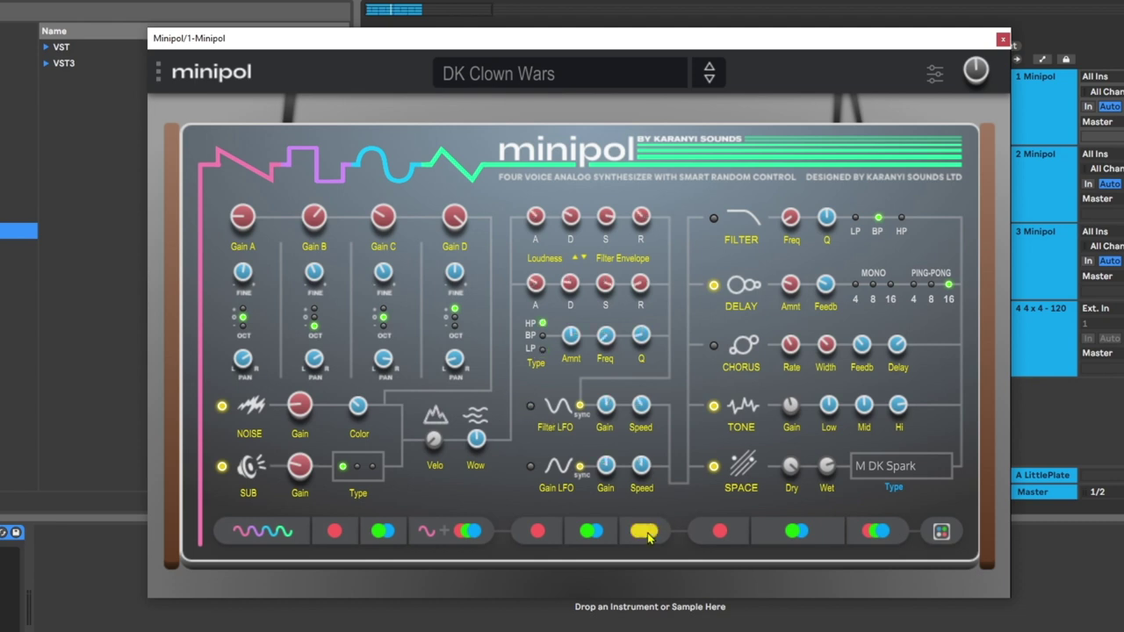
left_click(647, 537)
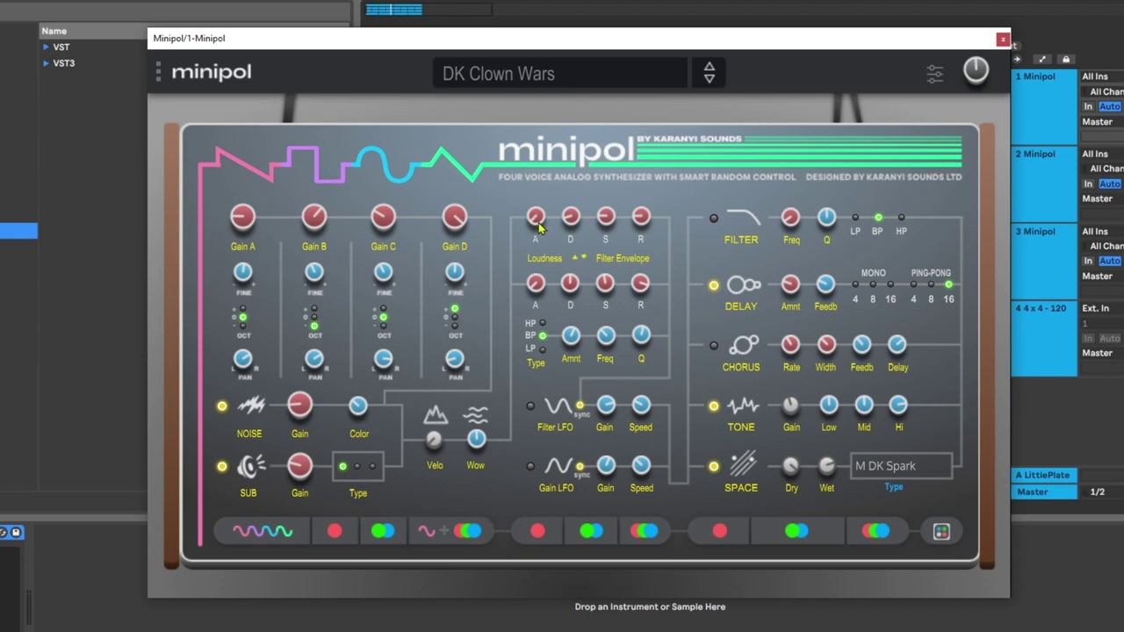
left_click(455, 531)
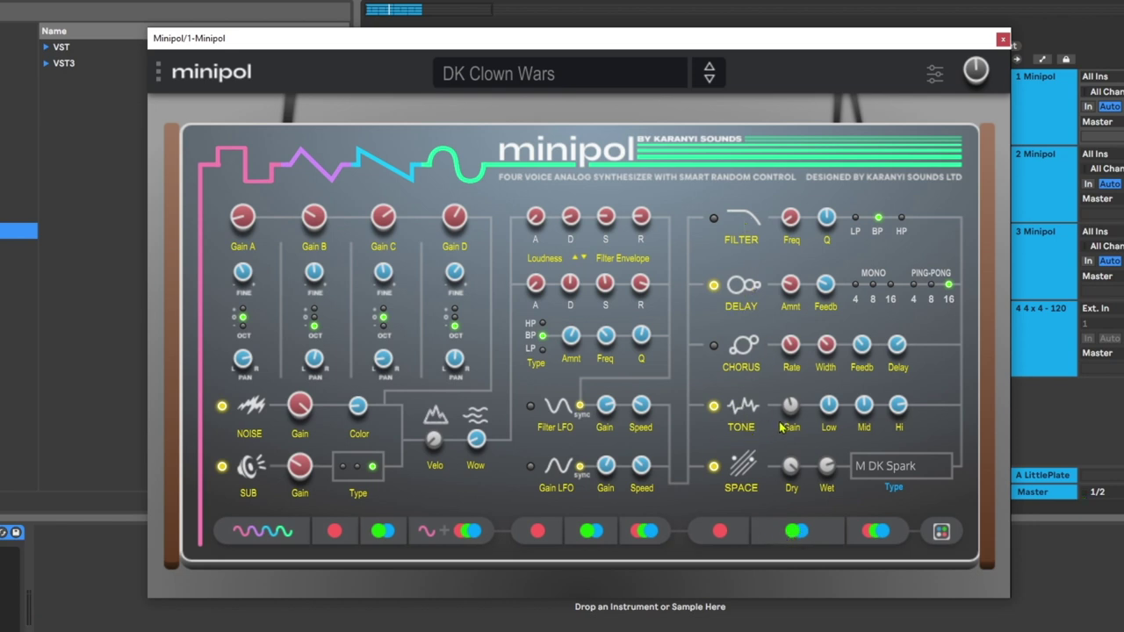
- Set the Space reverb type to L H3k Synth and adjust its Wet amount
left_click(897, 475)
left_click(895, 139)
left_click_drag(826, 464, 829, 474)
- Reroll the oscillators four times, switching off the noise generator midway
left_click(462, 537)
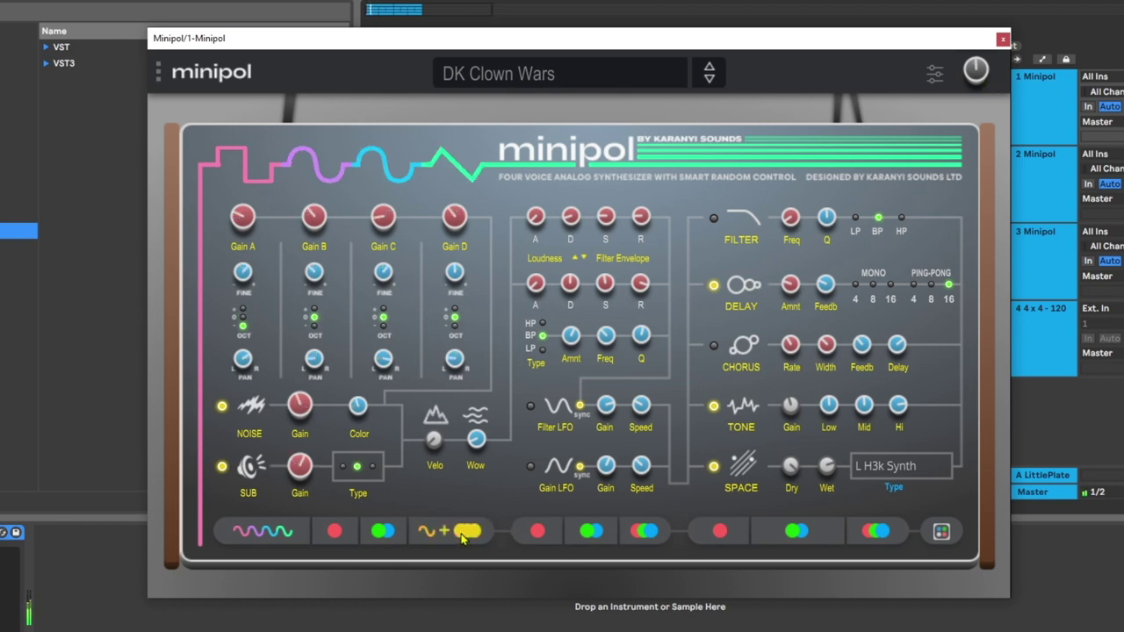
left_click(462, 537)
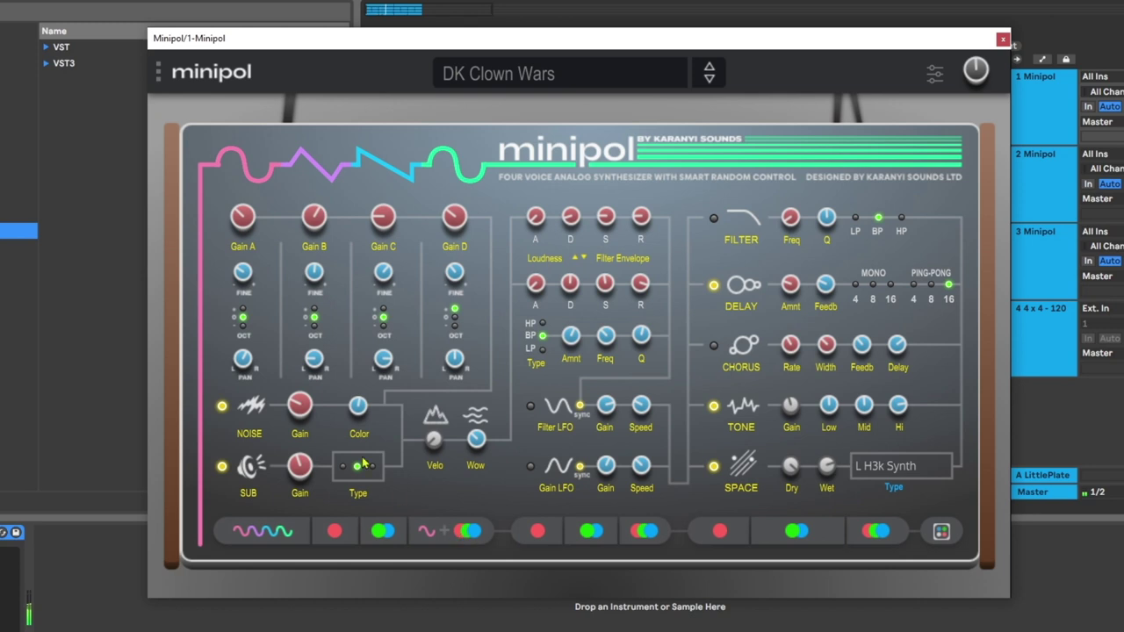
left_click(222, 405)
left_click(446, 535)
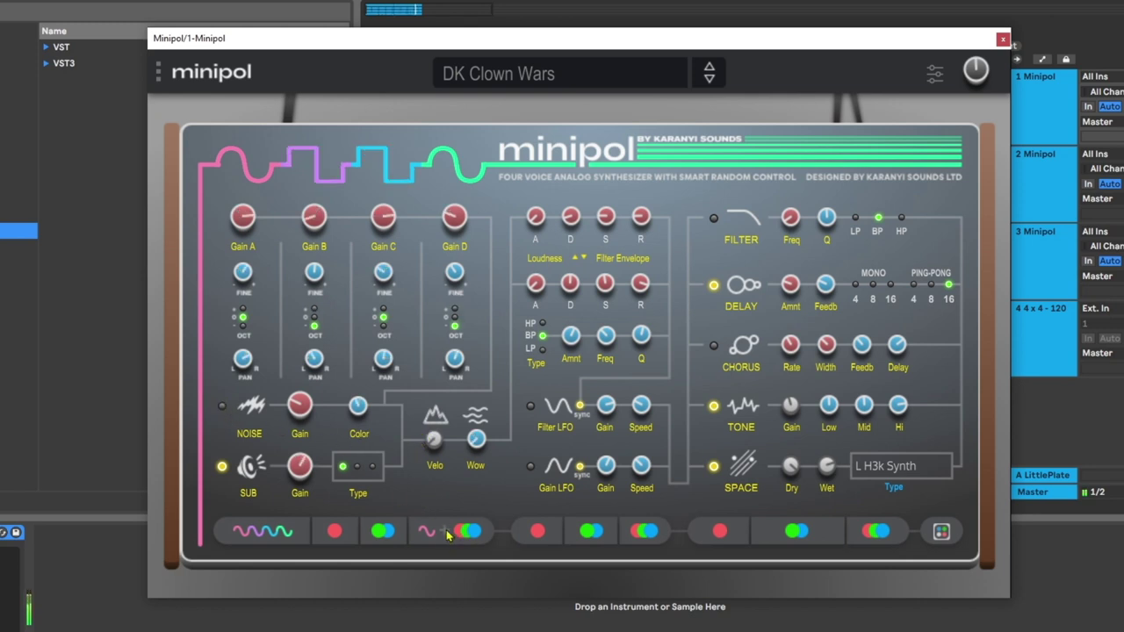
left_click(448, 536)
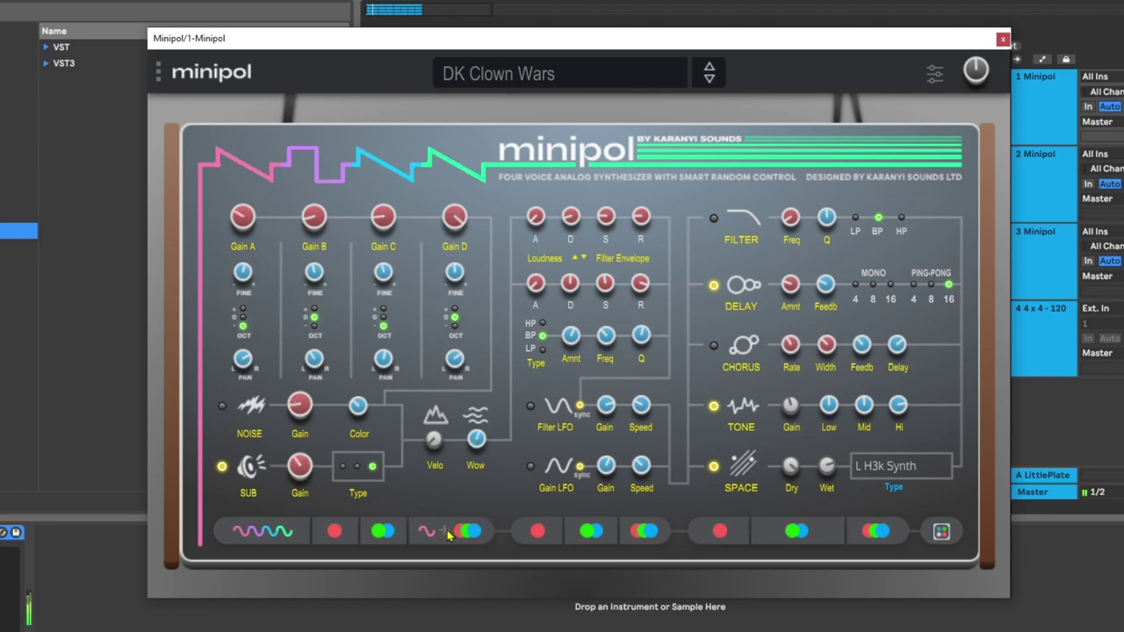
- Randomize the effects repeatedly, toggling chorus and filter, until Space reads M P70 Concert with Filter off
left_click(877, 532)
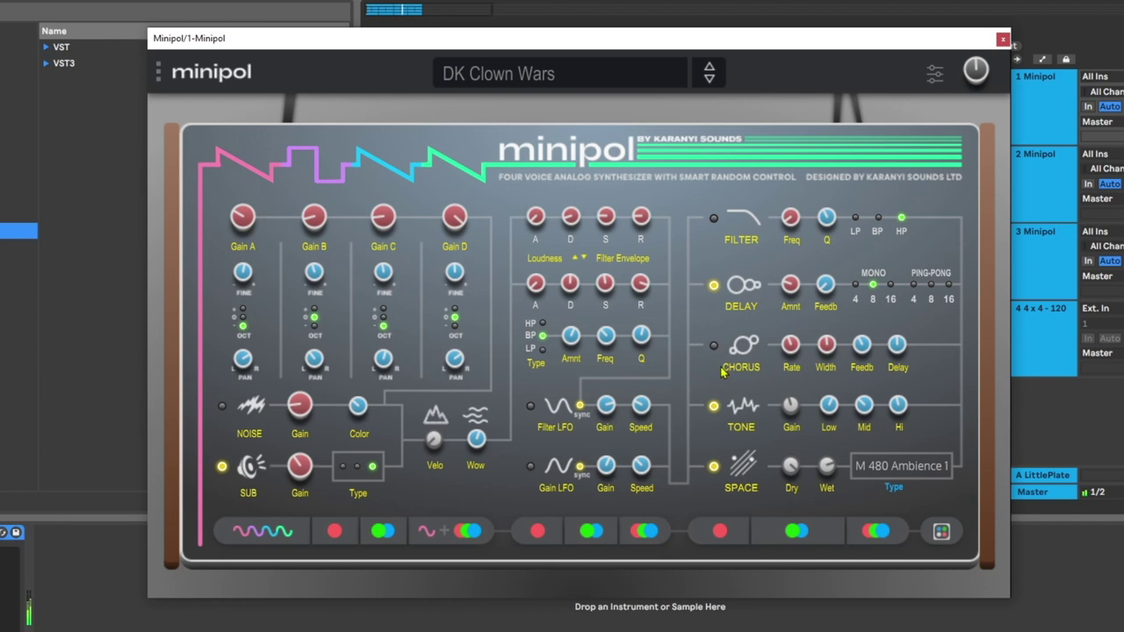
left_click(713, 345)
left_click(878, 534)
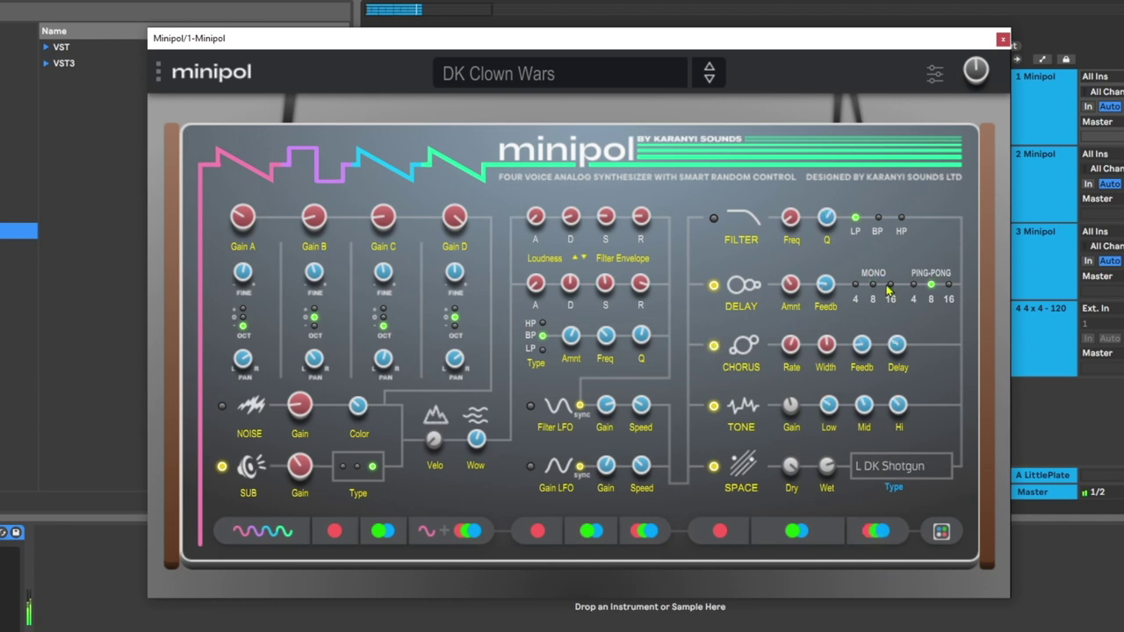
left_click(715, 346)
left_click(713, 218)
left_click(878, 533)
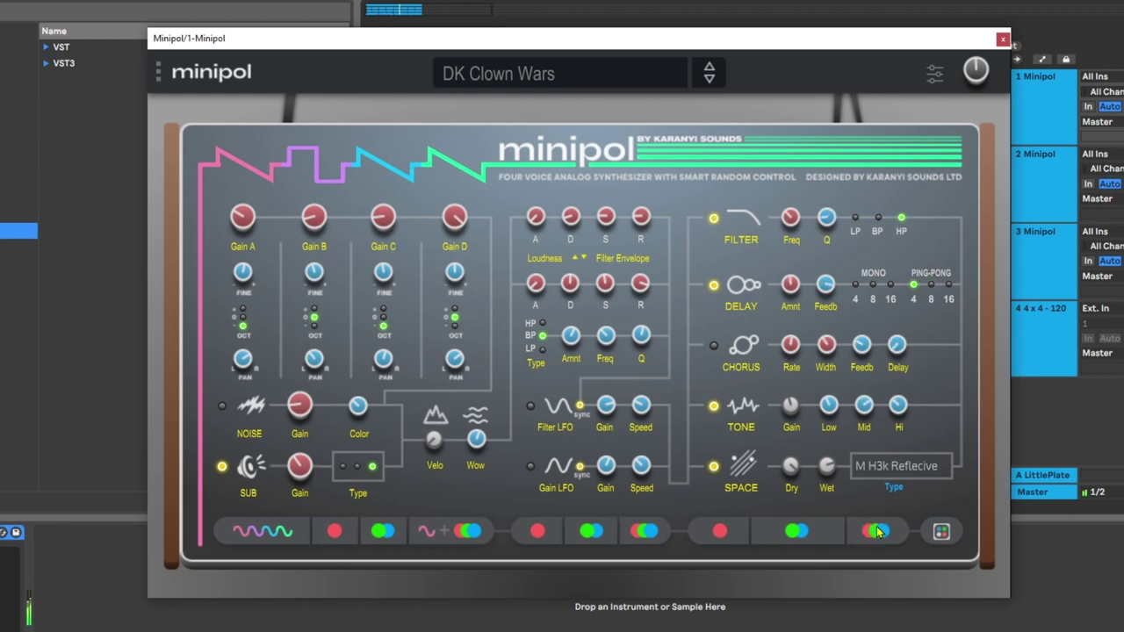
left_click(877, 530)
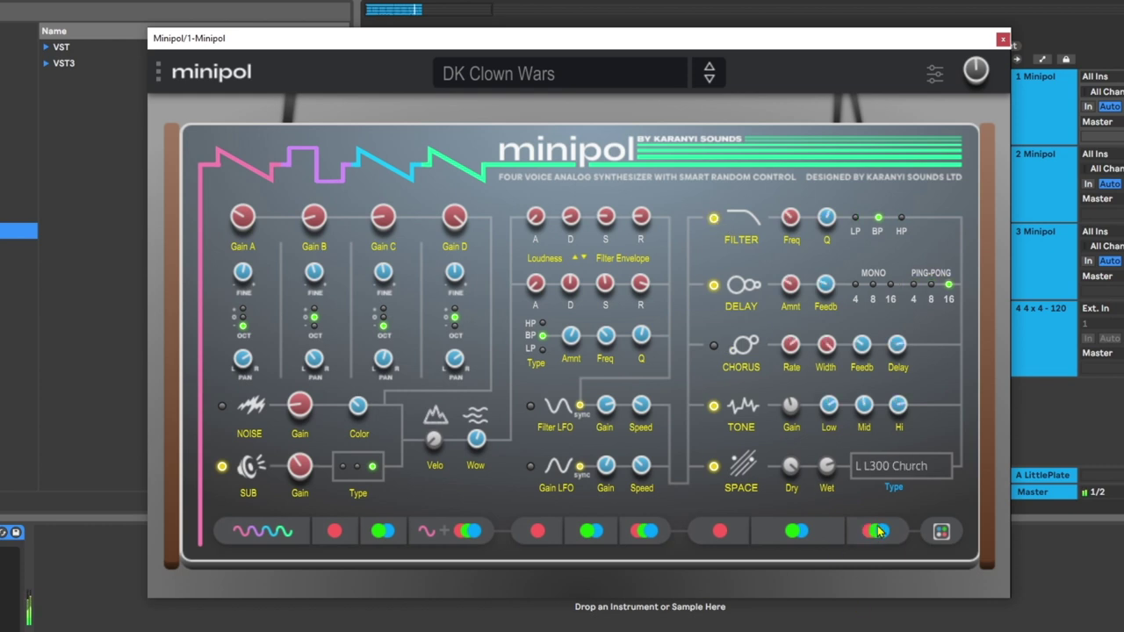
left_click(876, 533)
left_click(714, 218)
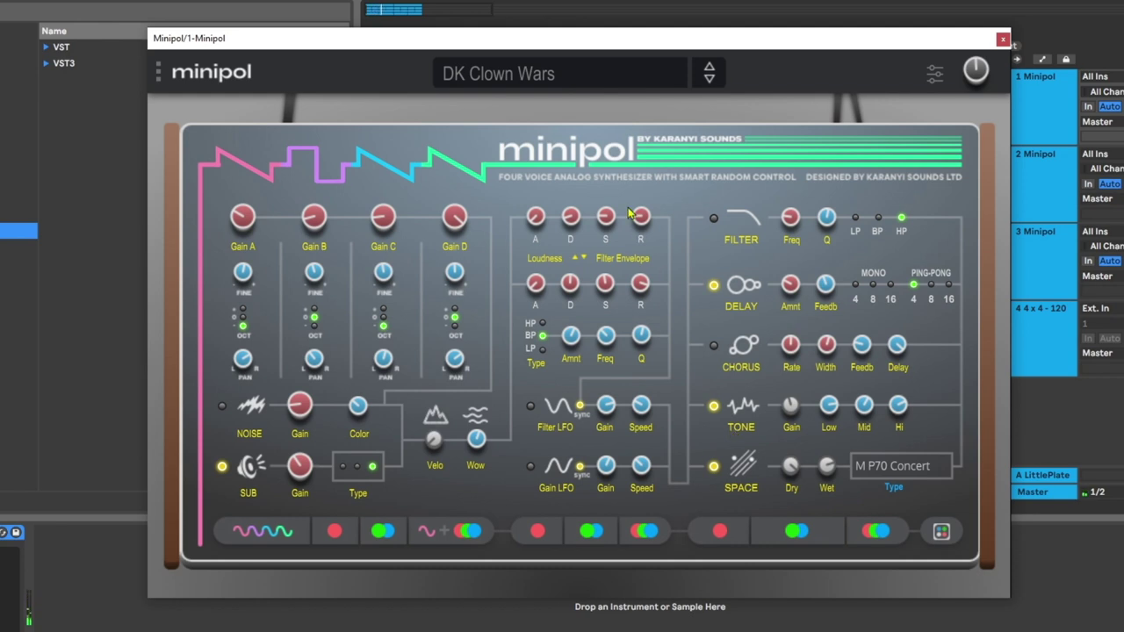
left_click(581, 78)
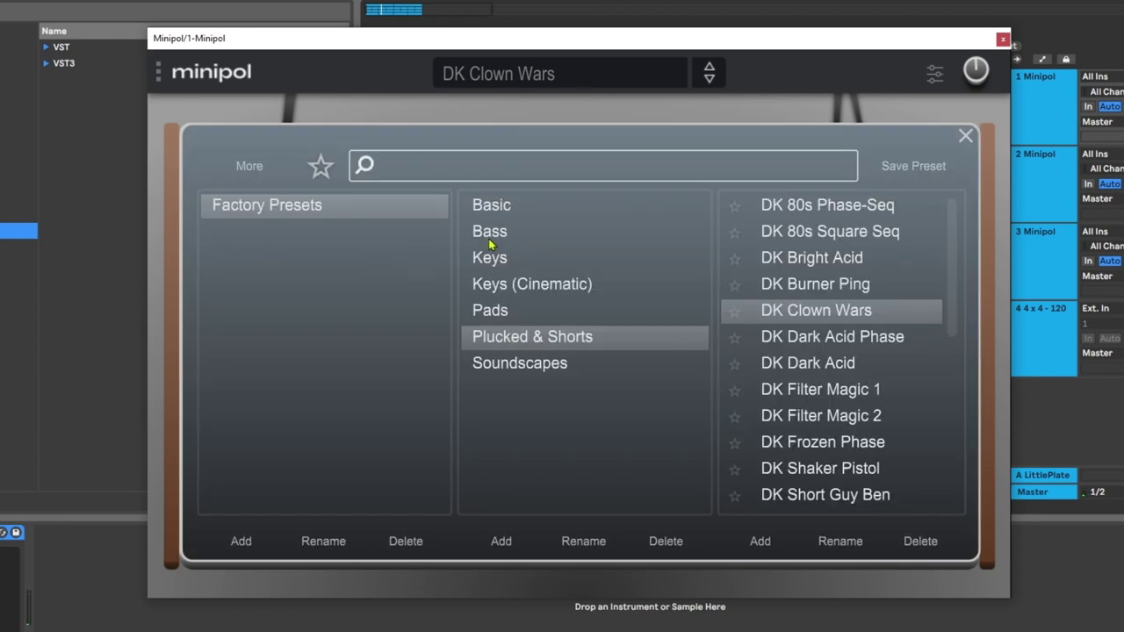
left_click(500, 208)
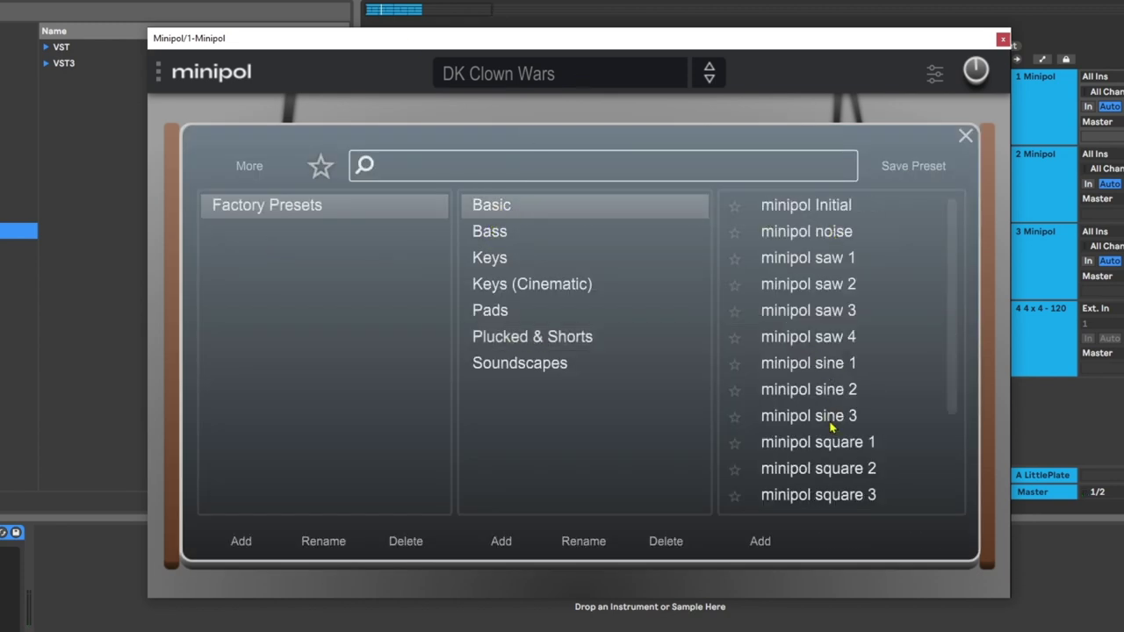
left_click(500, 233)
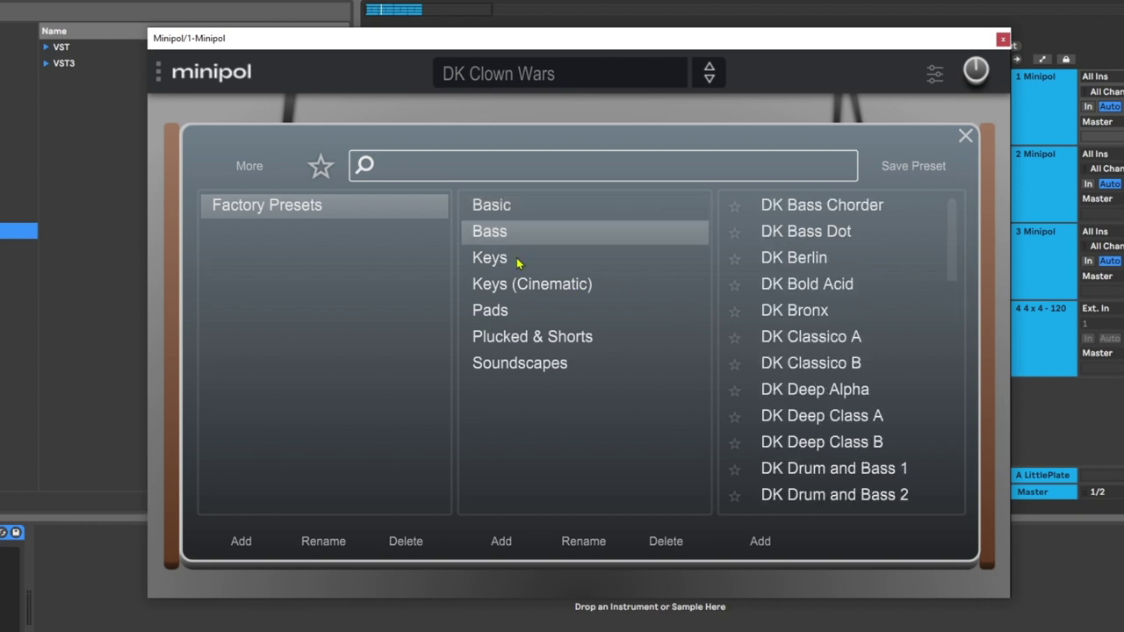
left_click(515, 260)
left_click(562, 290)
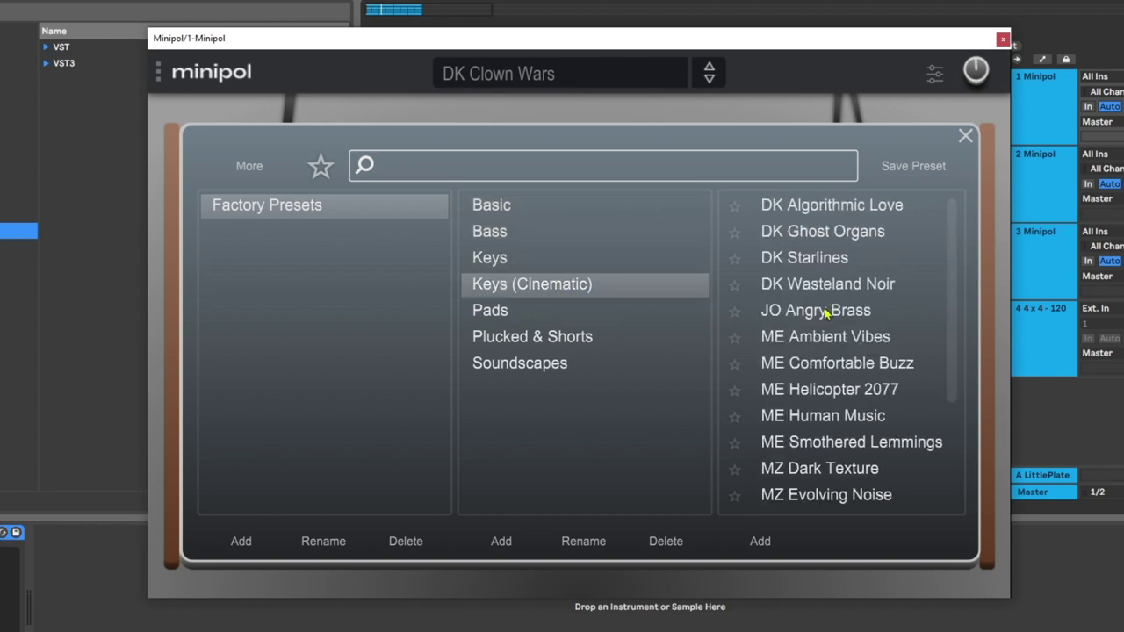
left_click(540, 314)
left_click(581, 353)
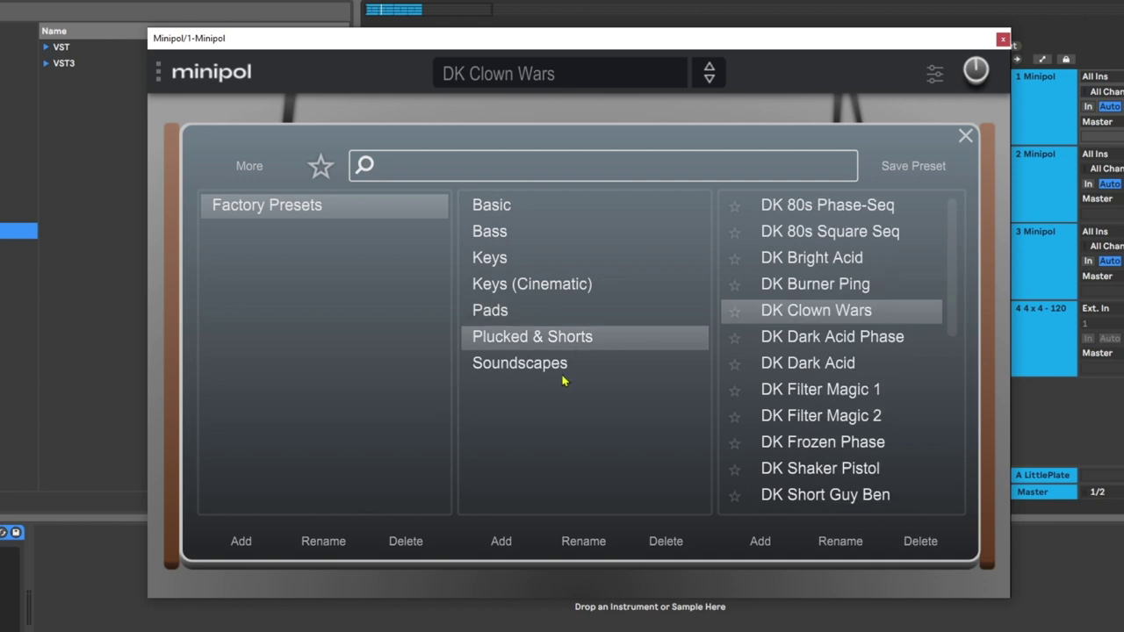
left_click(524, 374)
scroll(799, 389, "down", 7)
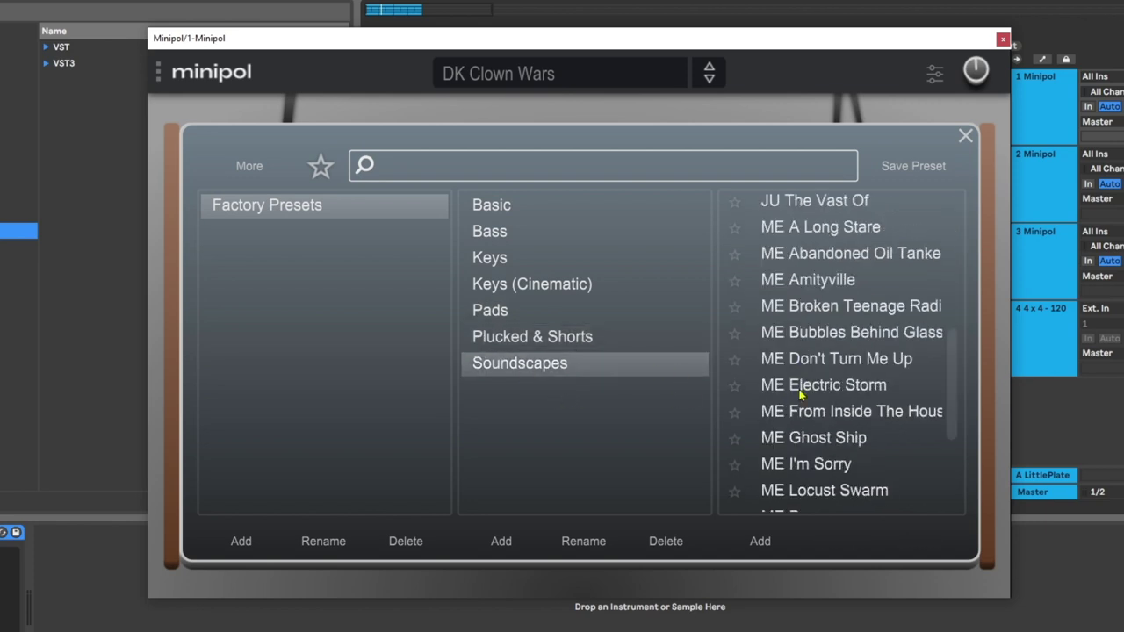
left_click(965, 137)
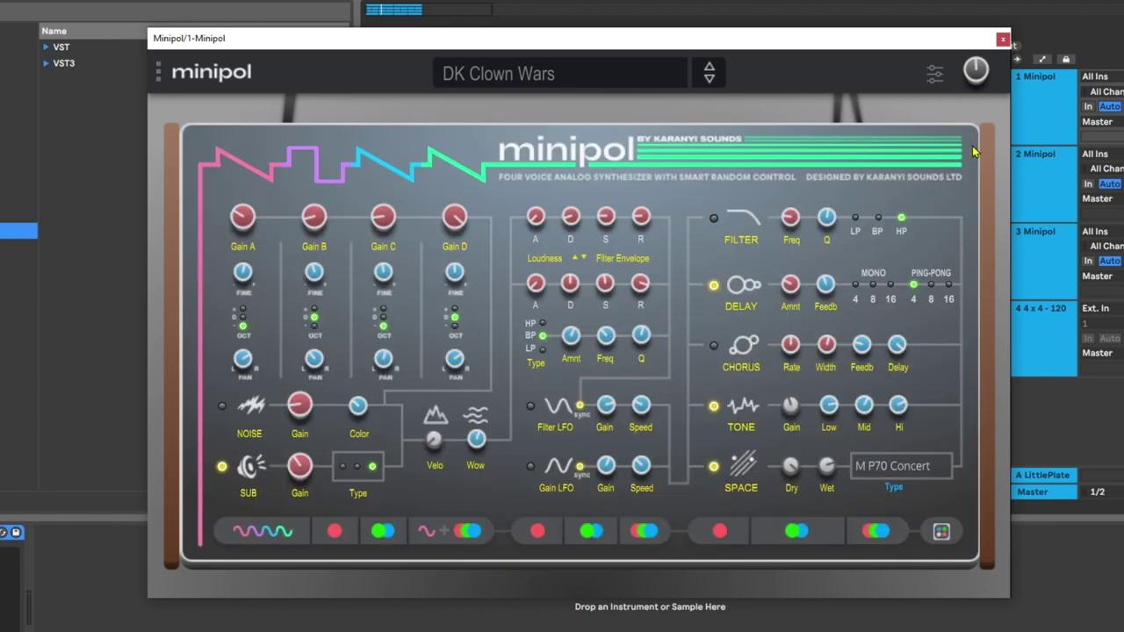